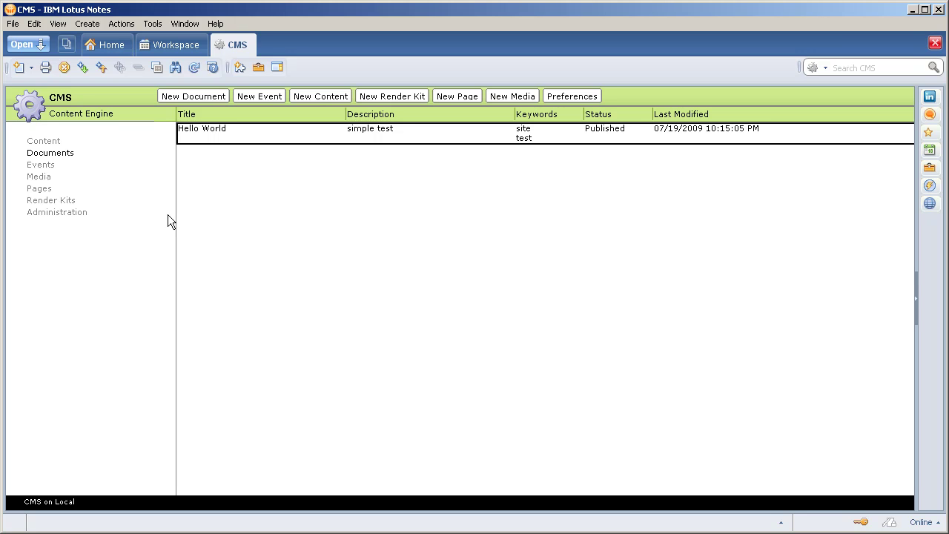
# - Show the CMS Events list with the Upcoming Event Test entry dated 07/20/2009
pyautogui.click(40, 165)
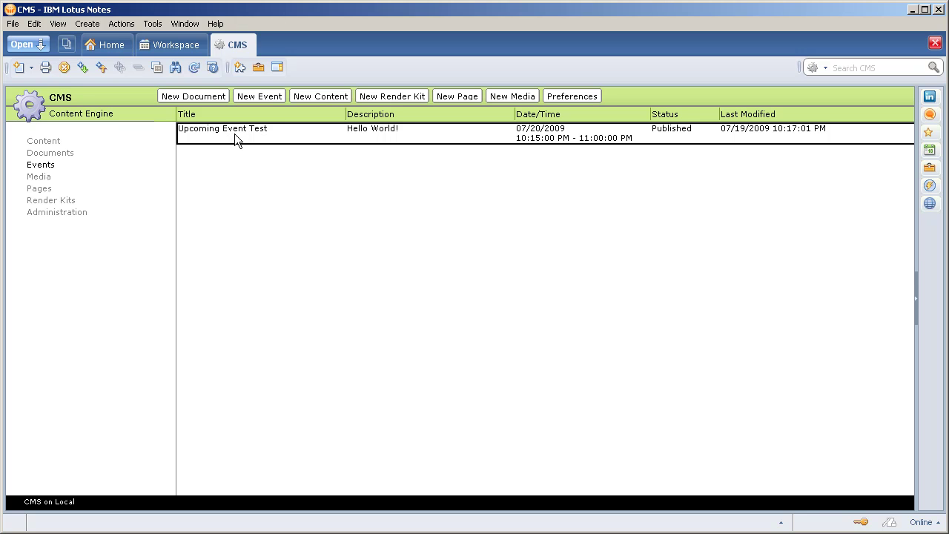
# - Browse the Documents, Media, Pages, Render Kits and Content lists, ending on Pages
pyautogui.click(70, 159)
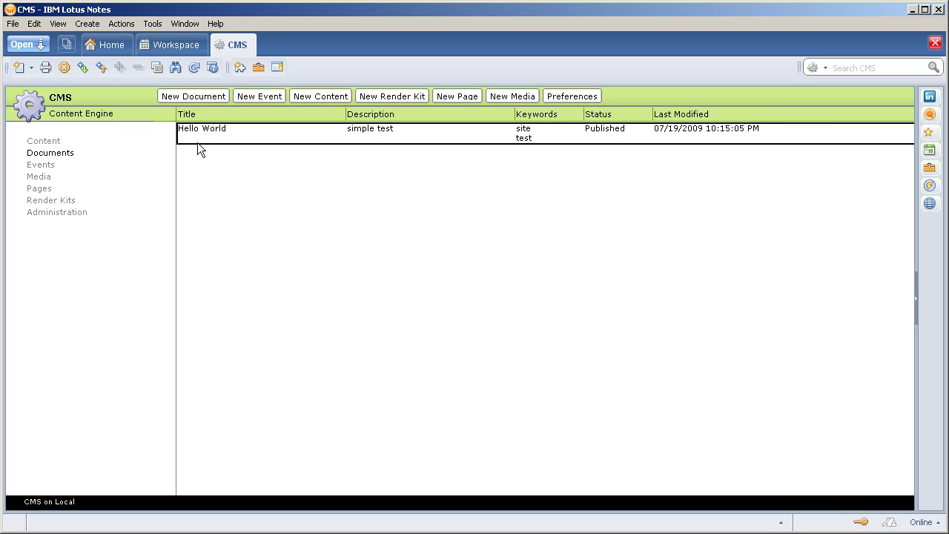
pyautogui.click(37, 178)
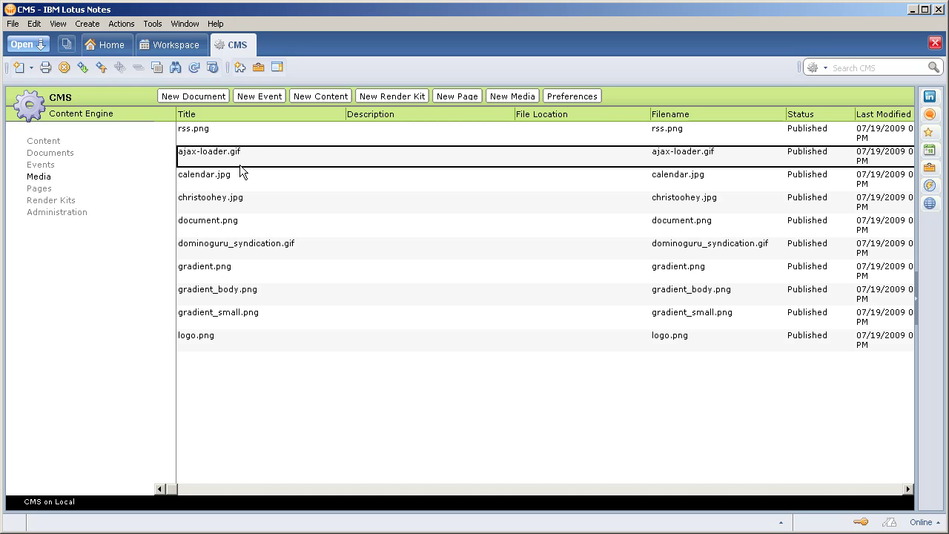
pyautogui.click(46, 191)
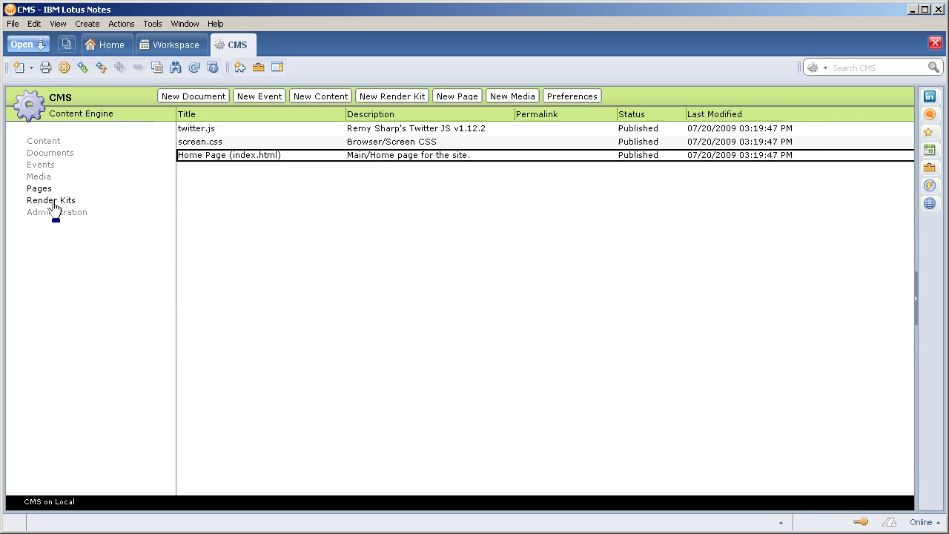
pyautogui.click(54, 202)
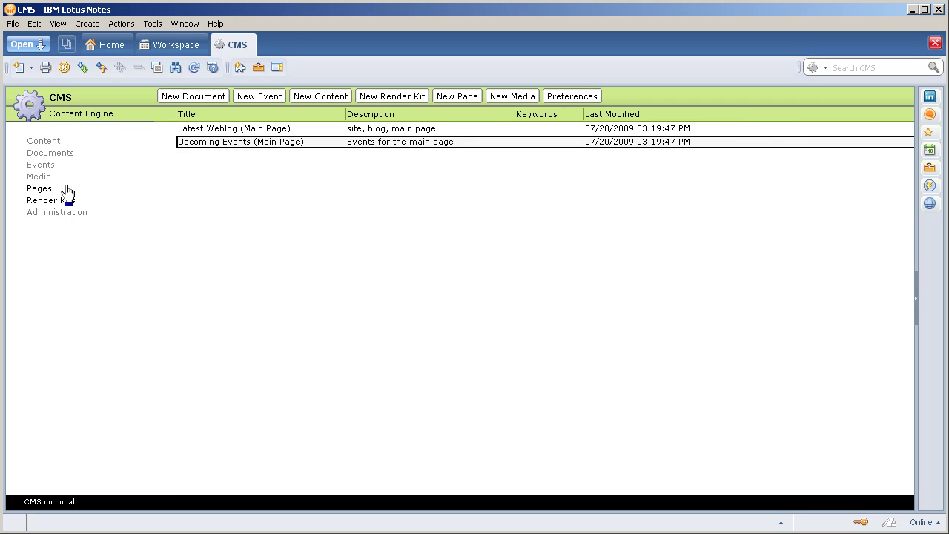
pyautogui.click(56, 142)
pyautogui.click(46, 192)
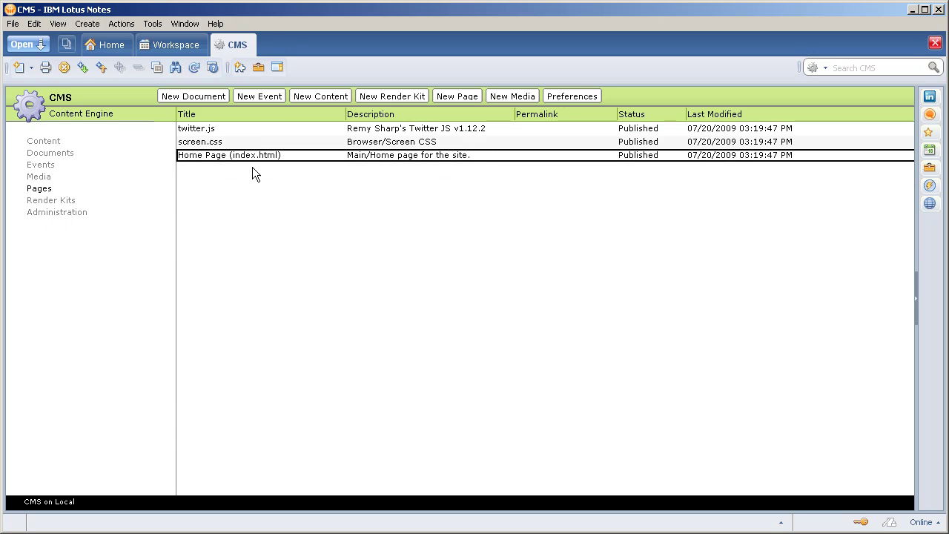
# - Open Home Page (index.html) in edit mode and delete all of its Body HTML
pyautogui.doubleClick(232, 161)
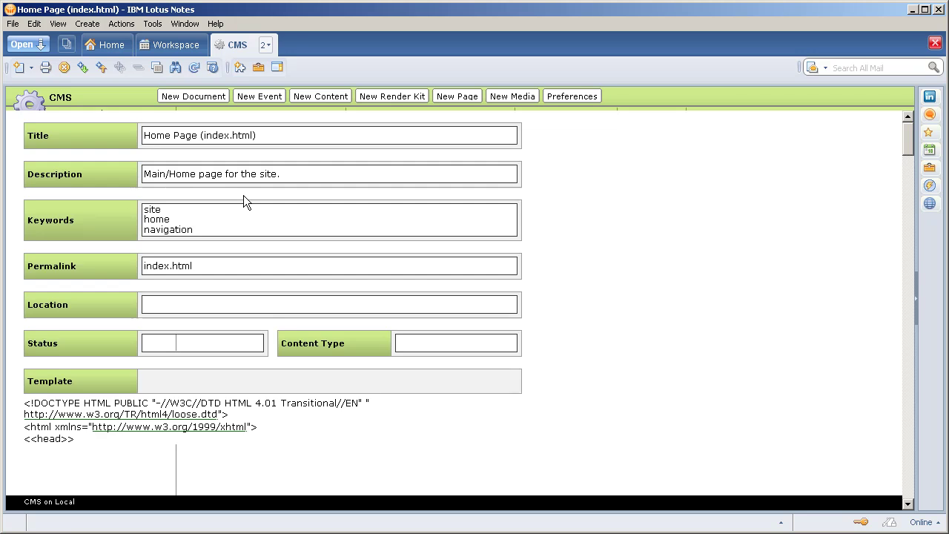
pyautogui.middleClick(313, 445)
pyautogui.doubleClick(307, 377)
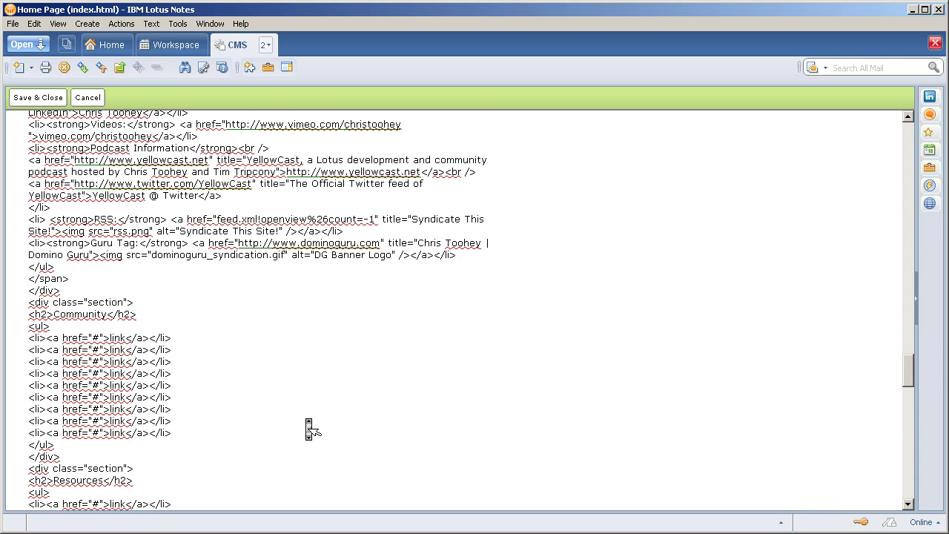
pyautogui.hotkey('ctrl', 'End')
pyautogui.click(245, 406)
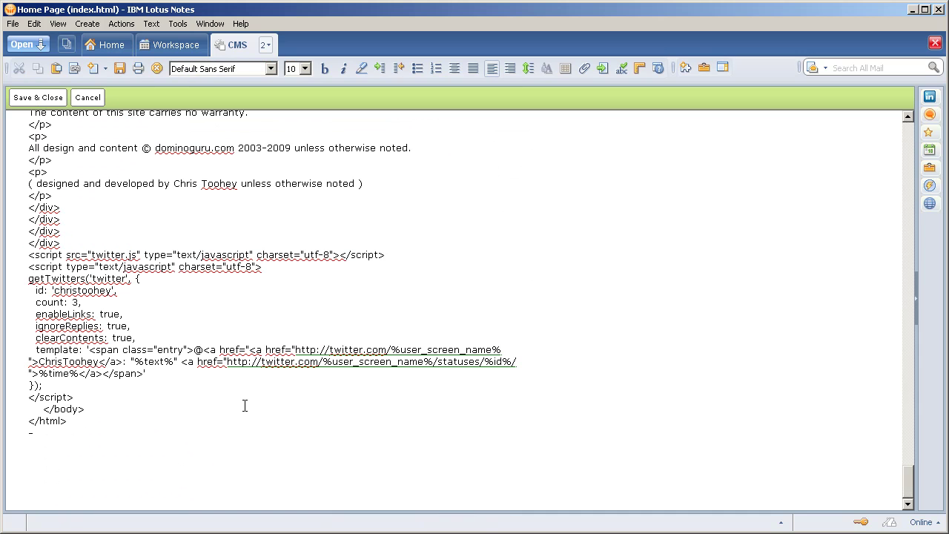
pyautogui.hotkey('ctrl', 'a')
pyautogui.press('Delete')
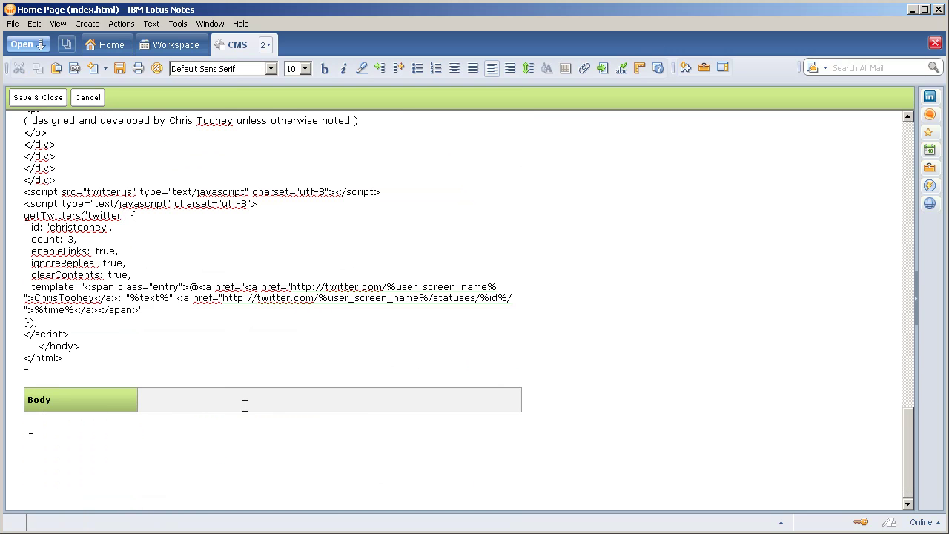
# - Review the template's <<head>> placeholder, then return to the CMS database tab
pyautogui.scroll(15, 625, 354)
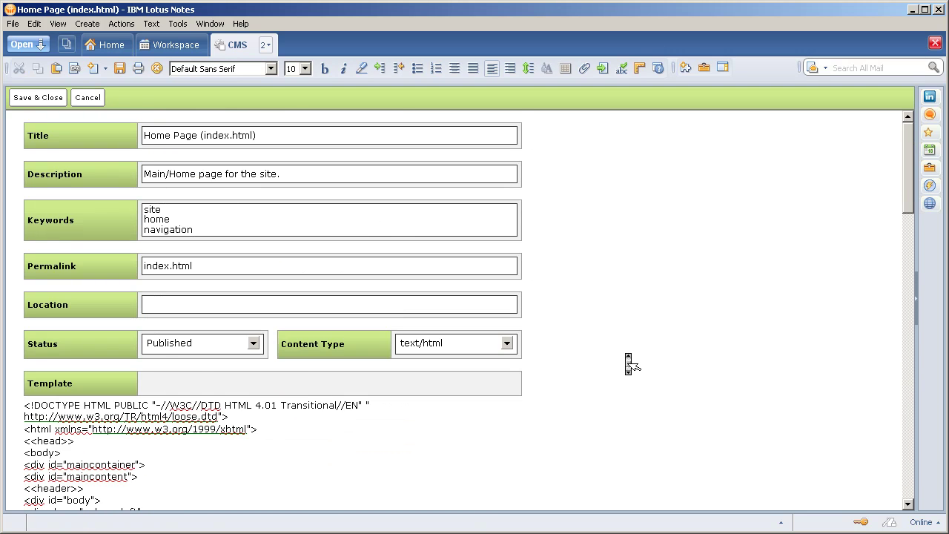
pyautogui.scroll(-5, 628, 364)
pyautogui.scroll(10, 628, 364)
pyautogui.scroll(-3, 628, 363)
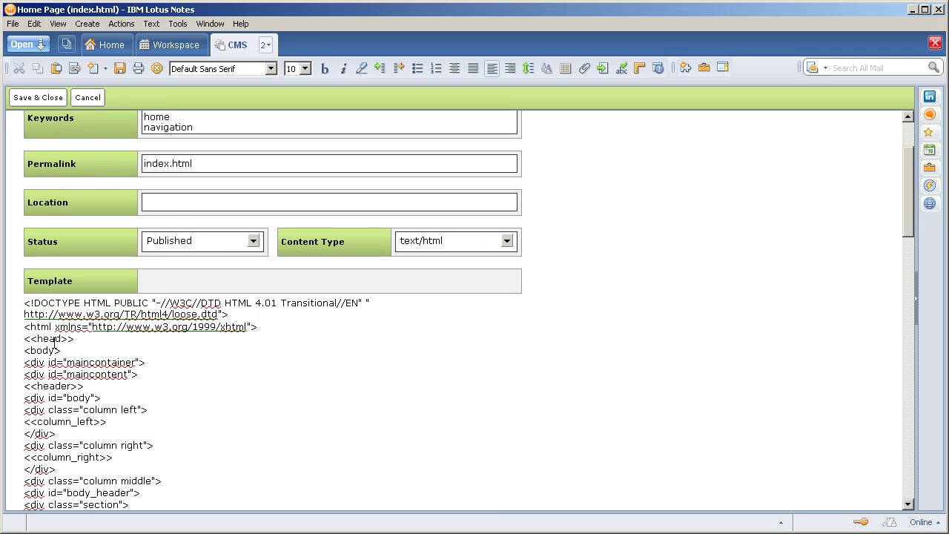
pyautogui.moveTo(83, 339); pyautogui.dragTo(18, 338)
pyautogui.click(170, 350)
pyautogui.click(266, 45)
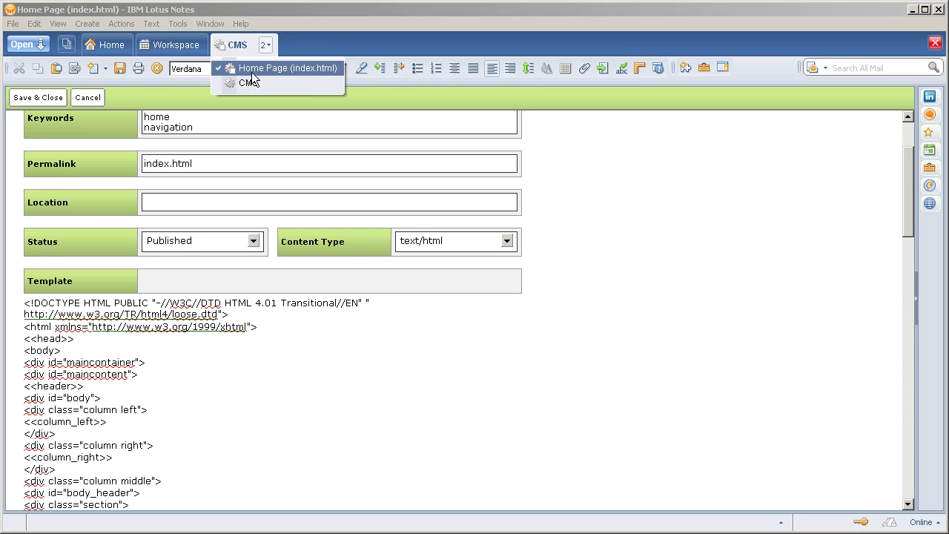
pyautogui.click(250, 76)
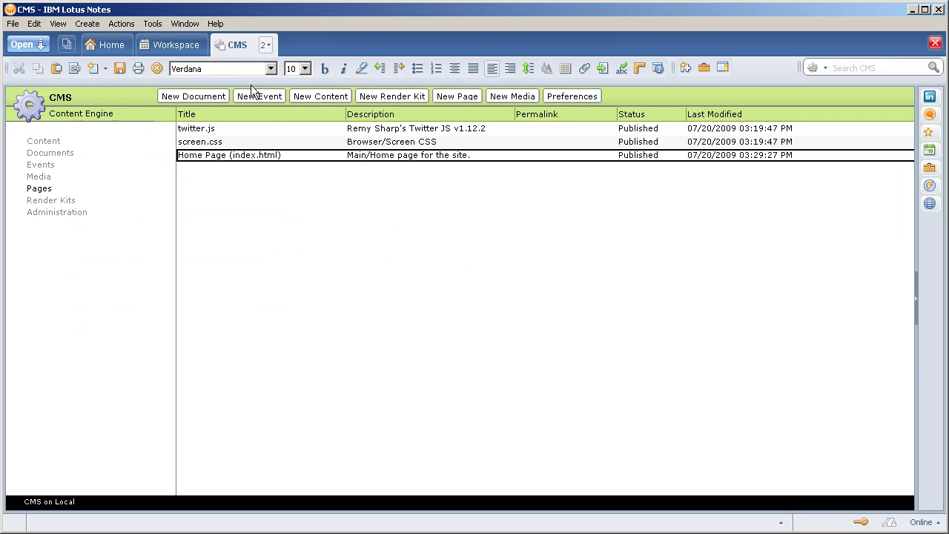
# - Inspect the head HTML Head content item and the Upcoming Events (Main Page) render kit
pyautogui.click(43, 141)
pyautogui.doubleClick(230, 138)
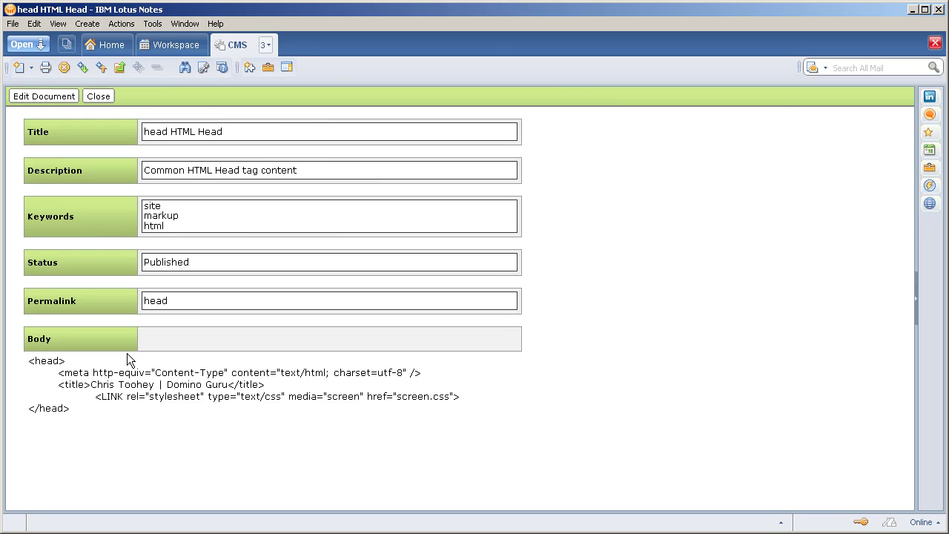
pyautogui.hotkey('ctrl', 'a')
pyautogui.click(99, 413)
pyautogui.press('Escape')
pyautogui.click(39, 205)
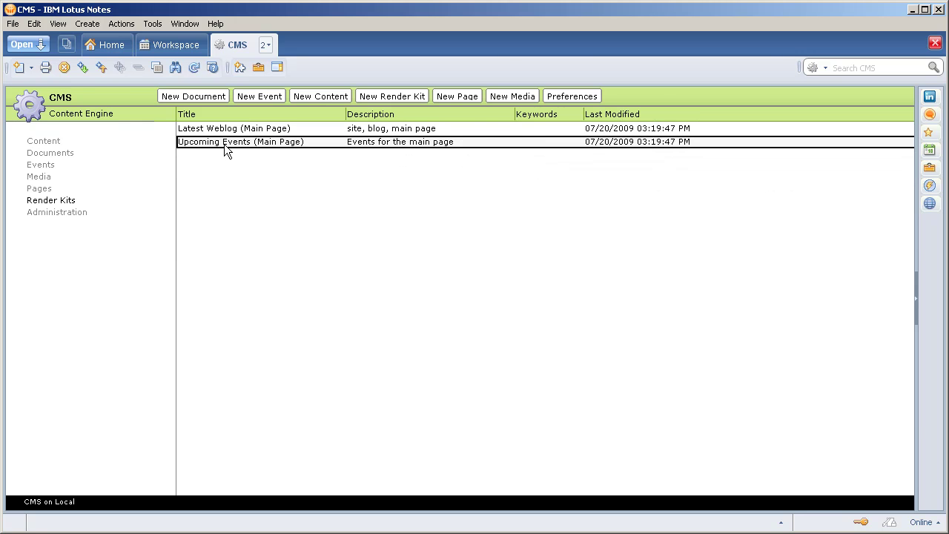
pyautogui.doubleClick(224, 143)
pyautogui.press('Escape')
# - Review the Latest Weblog (Main Page) render kit's search criteria, formula and Hello World markup
pyautogui.doubleClick(212, 129)
pyautogui.middleClick(549, 312)
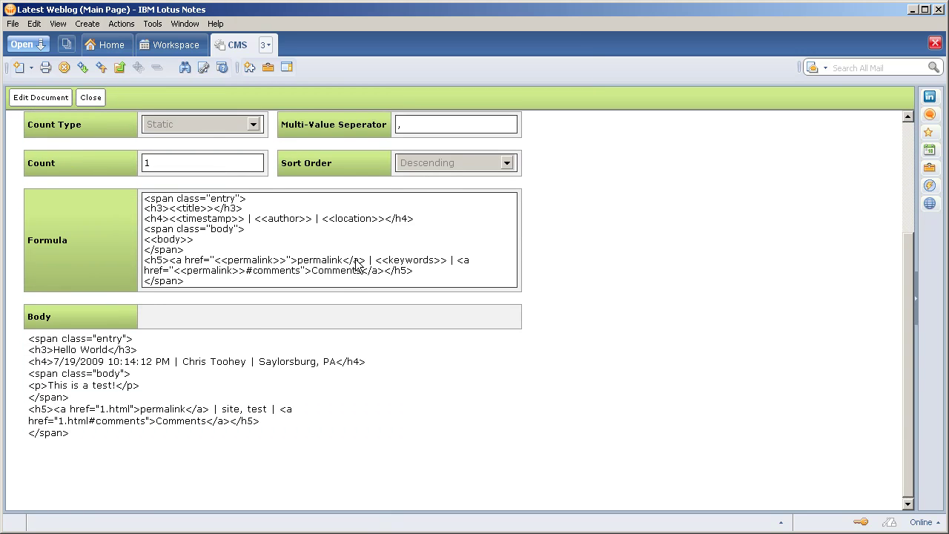
pyautogui.scroll(3, 328, 278)
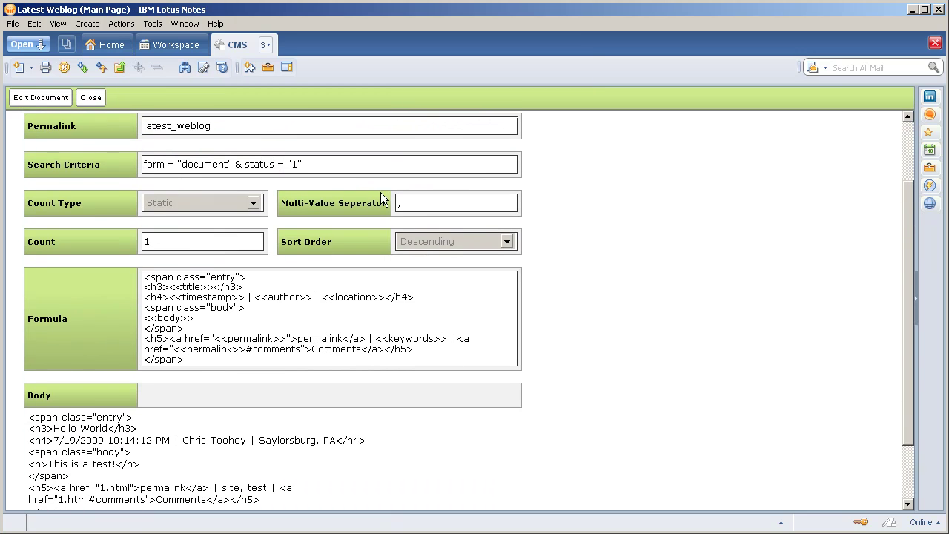
pyautogui.moveTo(377, 162); pyautogui.dragTo(102, 164)
pyautogui.click(551, 310)
pyautogui.scroll(-3, 451, 412)
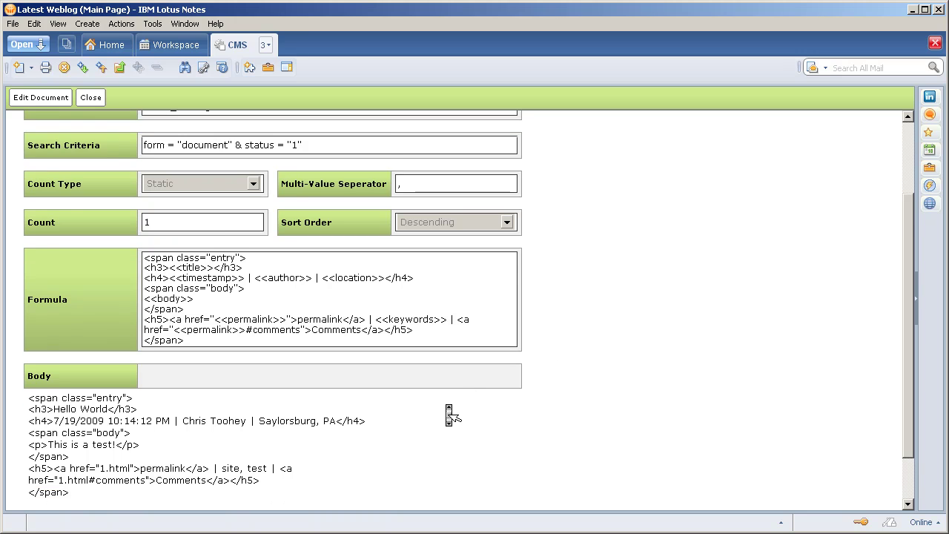
pyautogui.moveTo(290, 296); pyautogui.dragTo(162, 223)
pyautogui.click(187, 289)
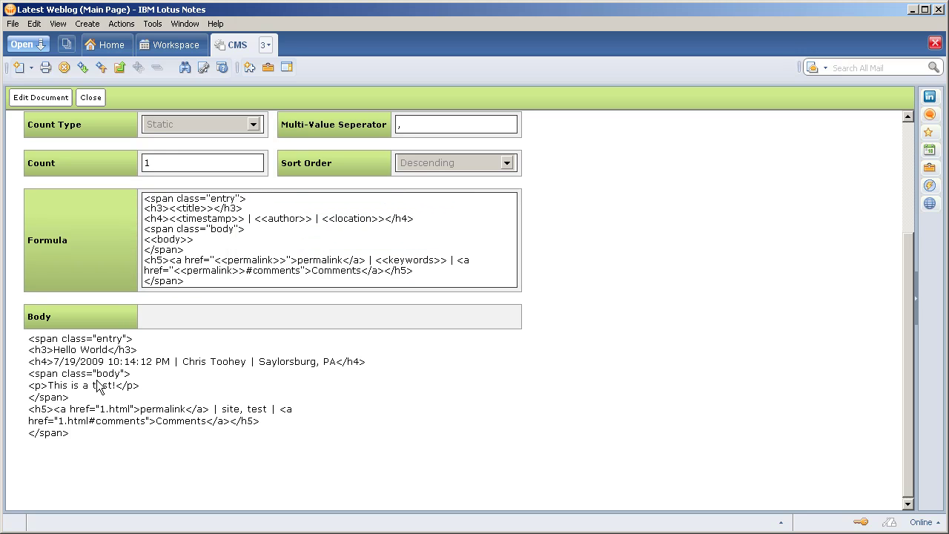
pyautogui.moveTo(35, 349); pyautogui.dragTo(238, 473)
pyautogui.click(333, 468)
pyautogui.press('Escape')
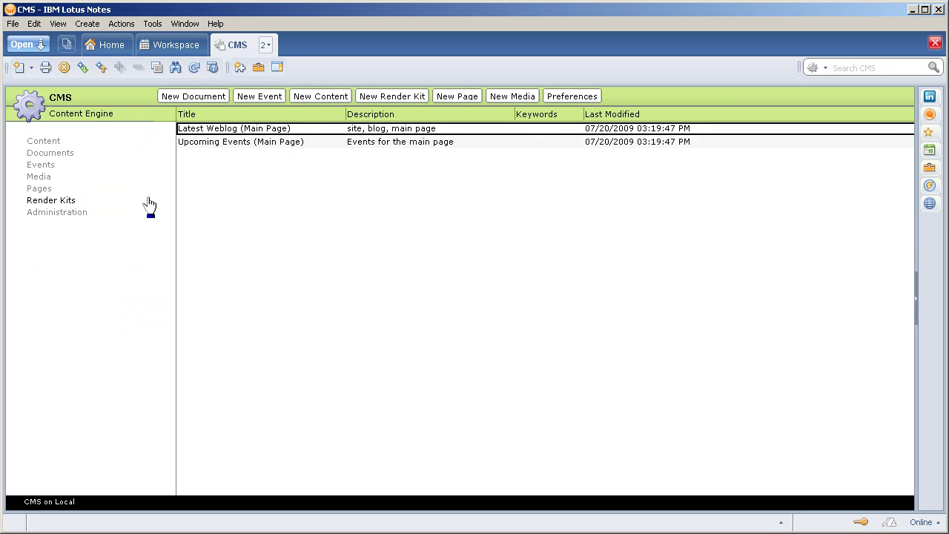
pyautogui.click(560, 96)
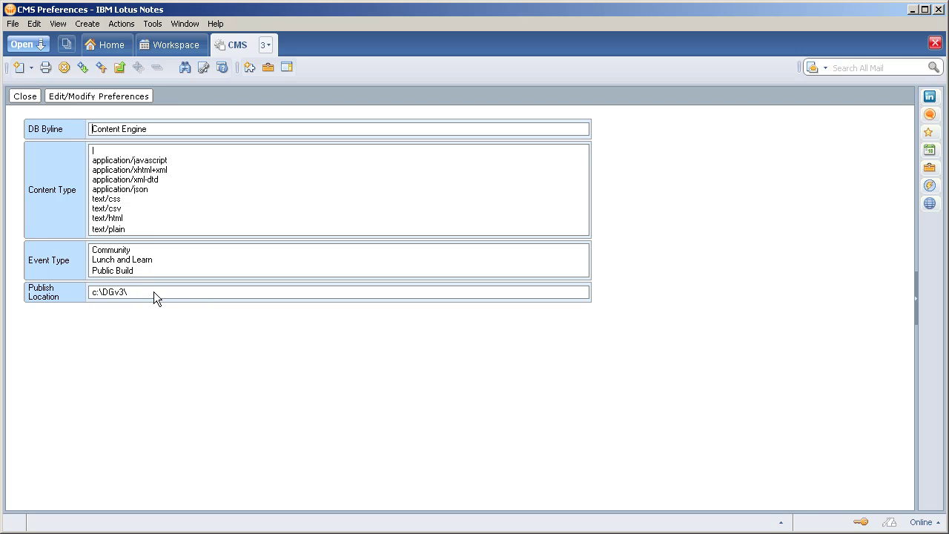
pyautogui.moveTo(152, 291); pyautogui.dragTo(88, 293)
pyautogui.click(159, 310)
pyautogui.press('Escape')
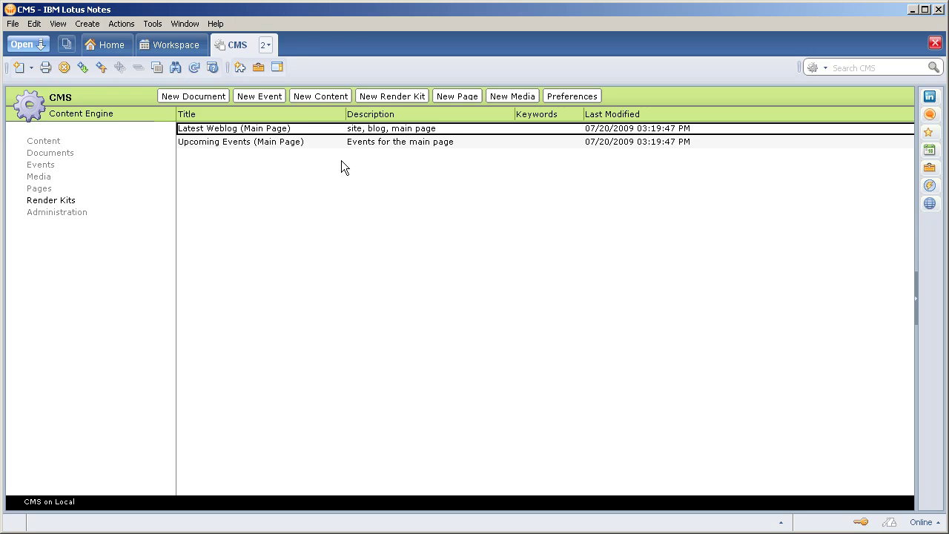
# - Publish the CMS site with Actions > Publish and check Home Page (index.html) in Pages
pyautogui.click(122, 24)
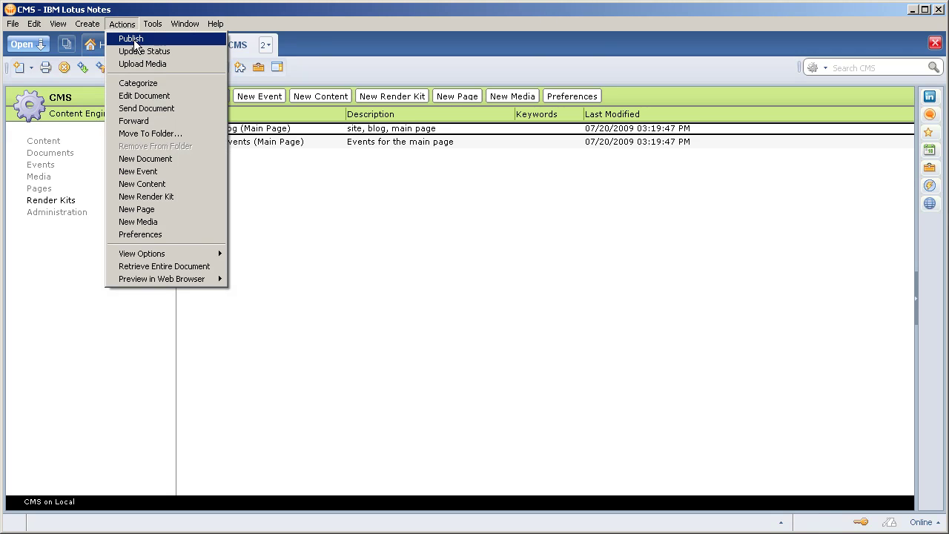
pyautogui.click(133, 42)
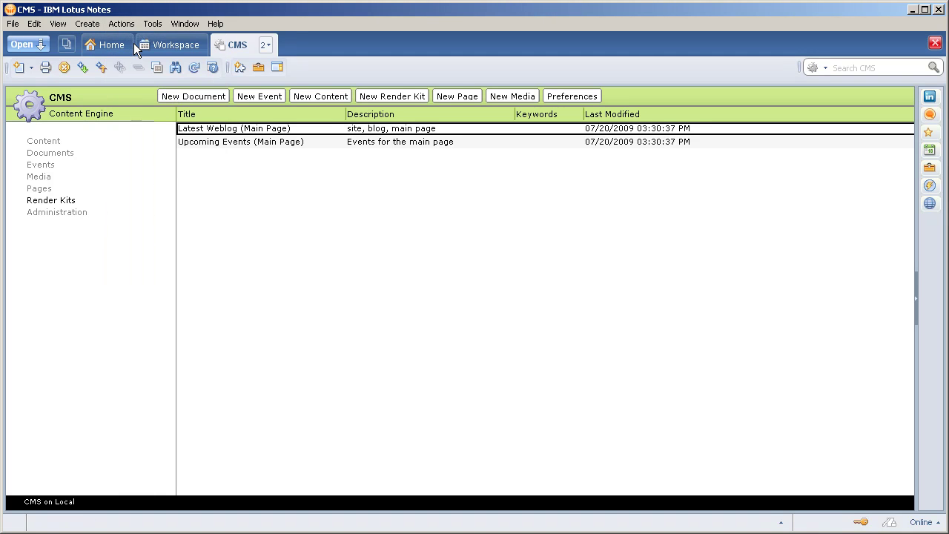
pyautogui.click(41, 189)
pyautogui.doubleClick(220, 156)
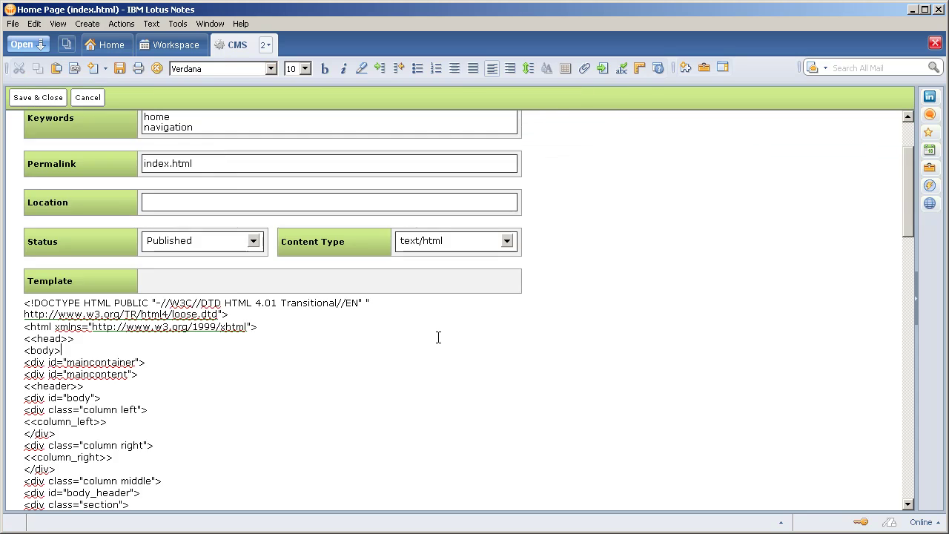
pyautogui.scroll(-5, 441, 356)
pyautogui.scroll(-15, 443, 374)
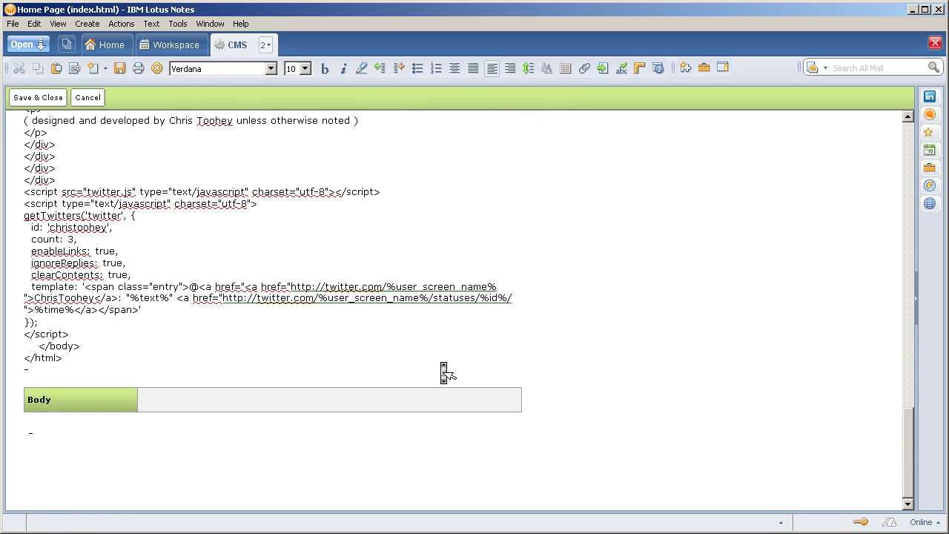
pyautogui.press('Escape')
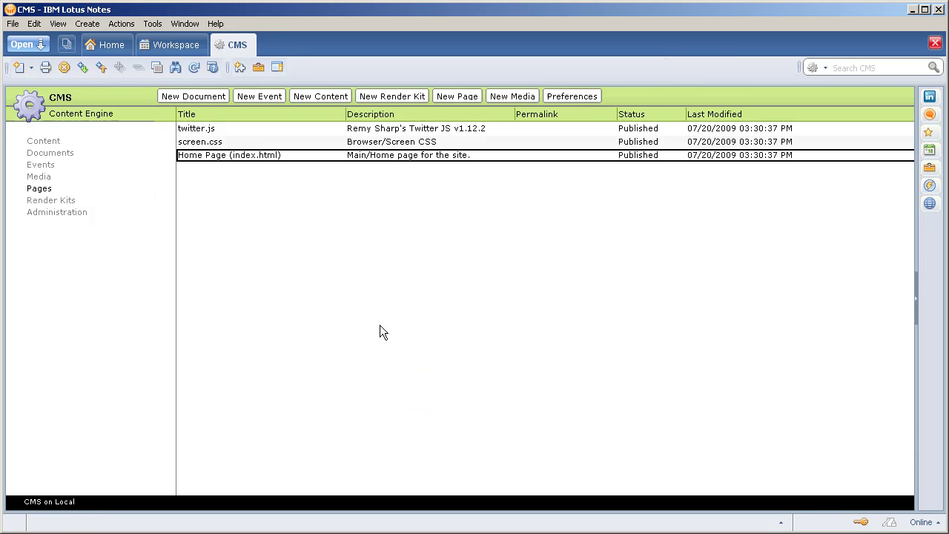
# - Reopen Home Page (index.html) to review its HTML head section, then close it
pyautogui.doubleClick(206, 157)
pyautogui.scroll(-10, 373, 385)
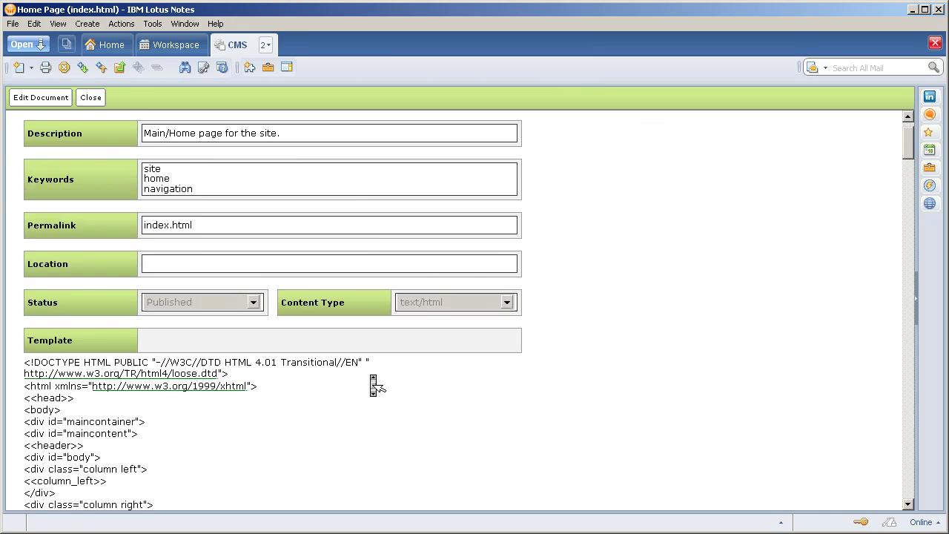
pyautogui.scroll(-10, 374, 384)
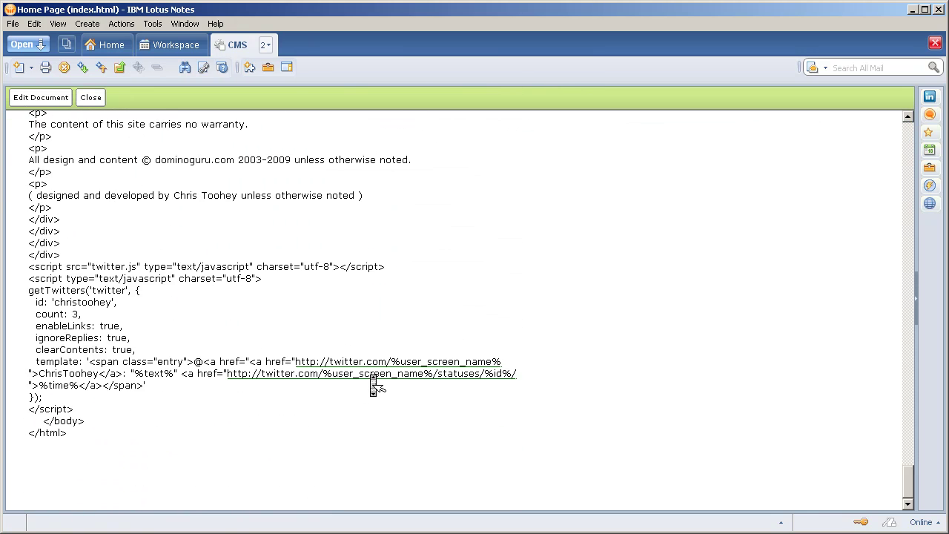
pyautogui.scroll(5, 373, 385)
pyautogui.scroll(10, 373, 385)
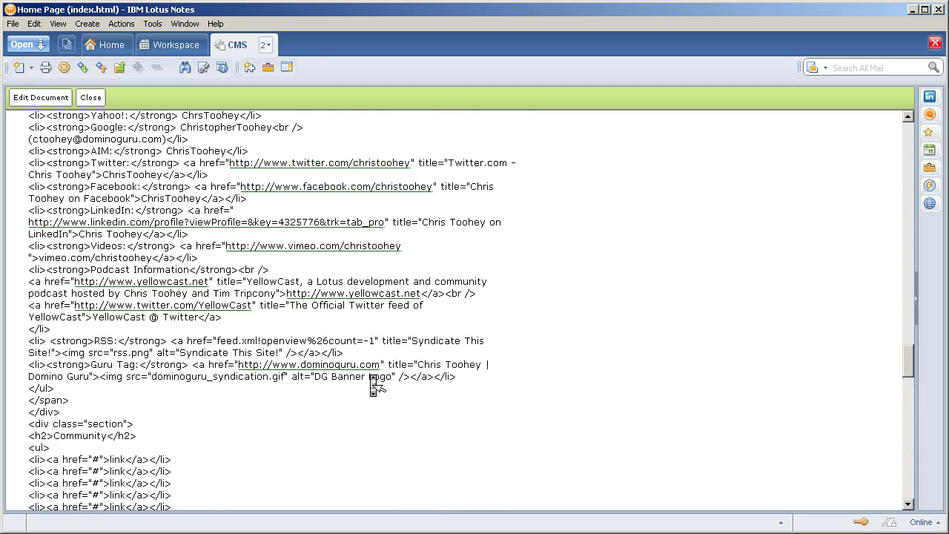
pyautogui.scroll(10, 373, 385)
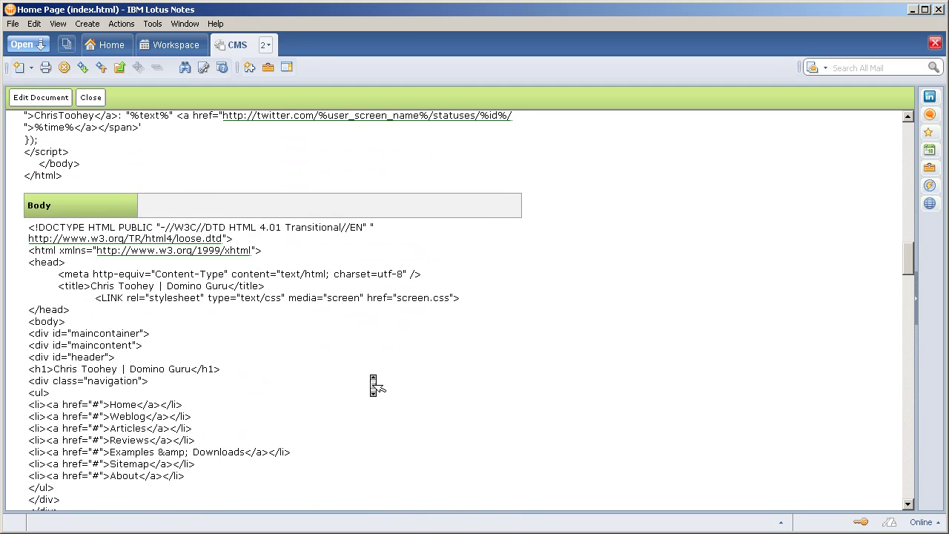
pyautogui.moveTo(47, 262); pyautogui.dragTo(97, 308)
pyautogui.press('Escape')
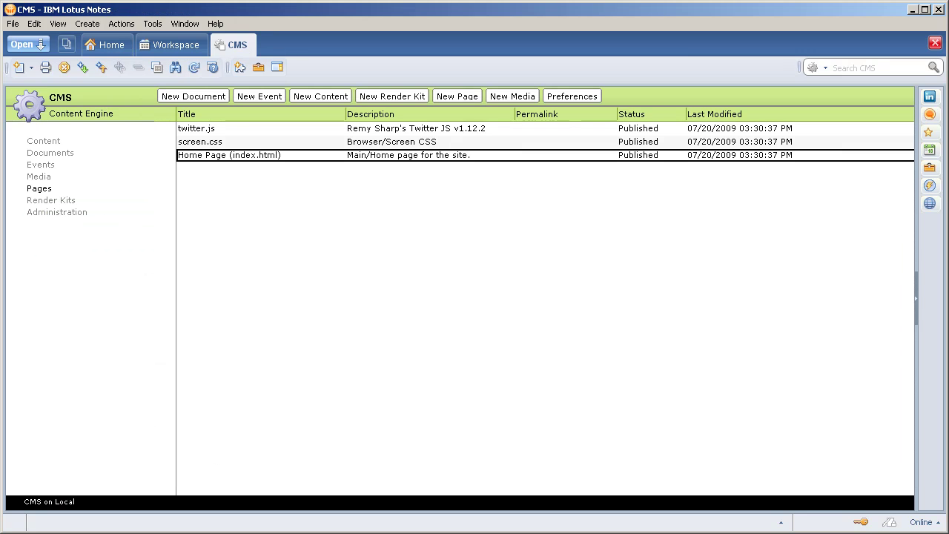
# - Open C:\DGv3\index.html from Windows Explorer so it loads in the browser
pyautogui.hotkey('alt', 'Tab')
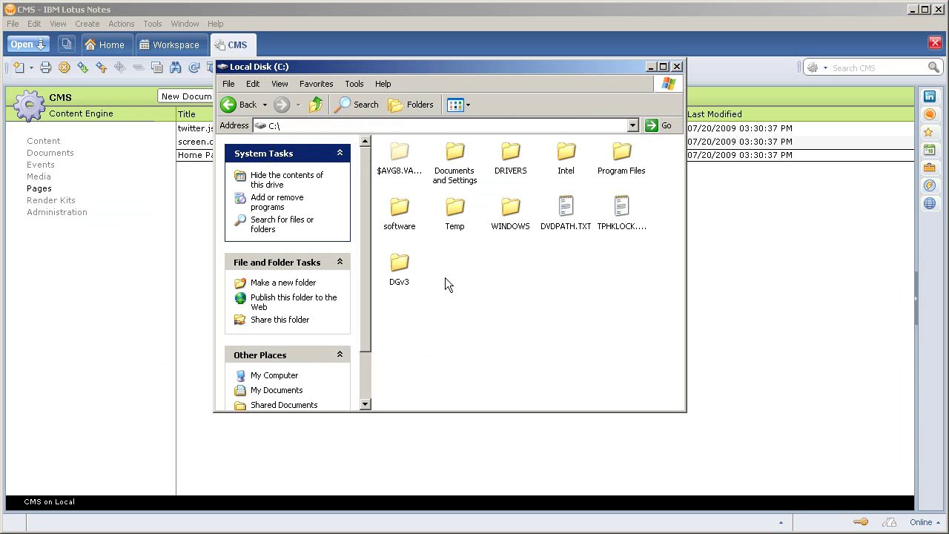
pyautogui.doubleClick(400, 259)
pyautogui.scroll(-5, 532, 263)
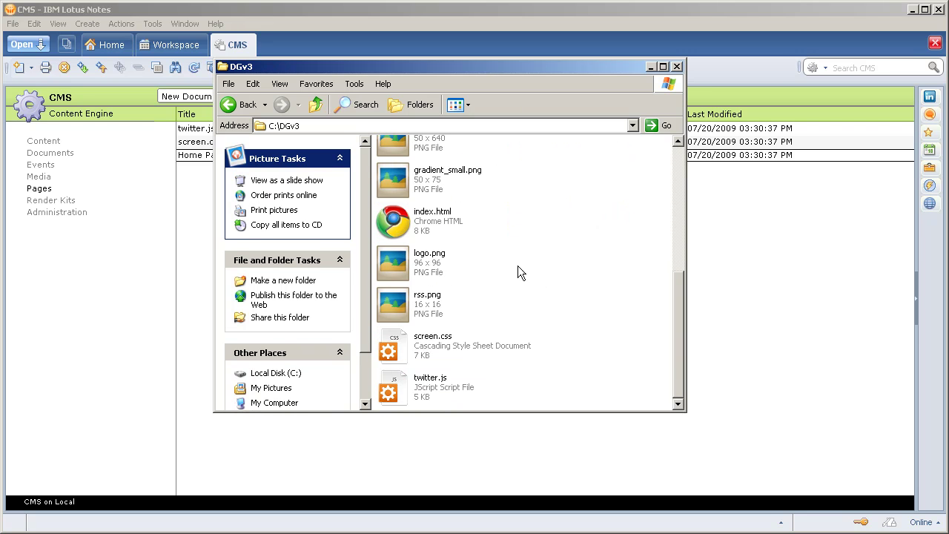
pyautogui.doubleClick(413, 225)
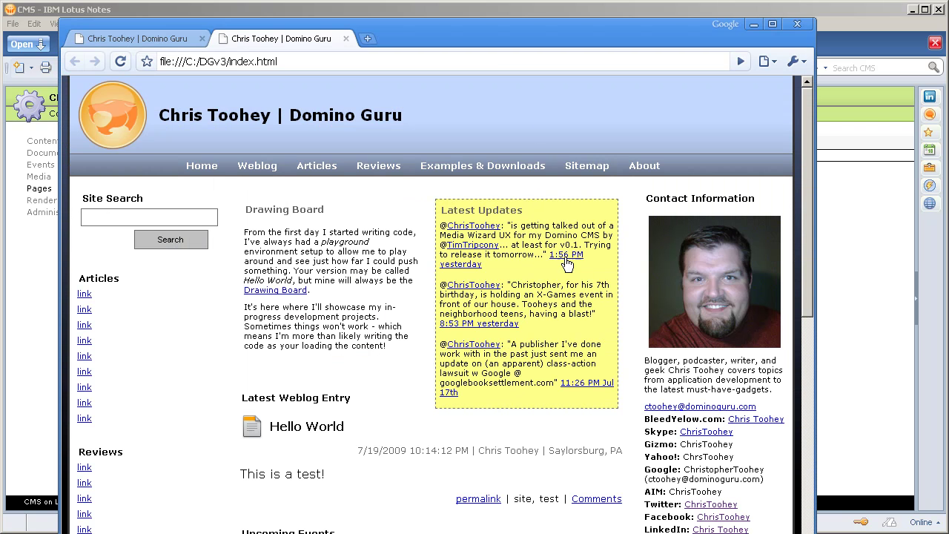
# - Scroll through the published Domino Guru home page in Chrome, then close Chrome
pyautogui.moveTo(457, 29); pyautogui.dragTo(503, 15)
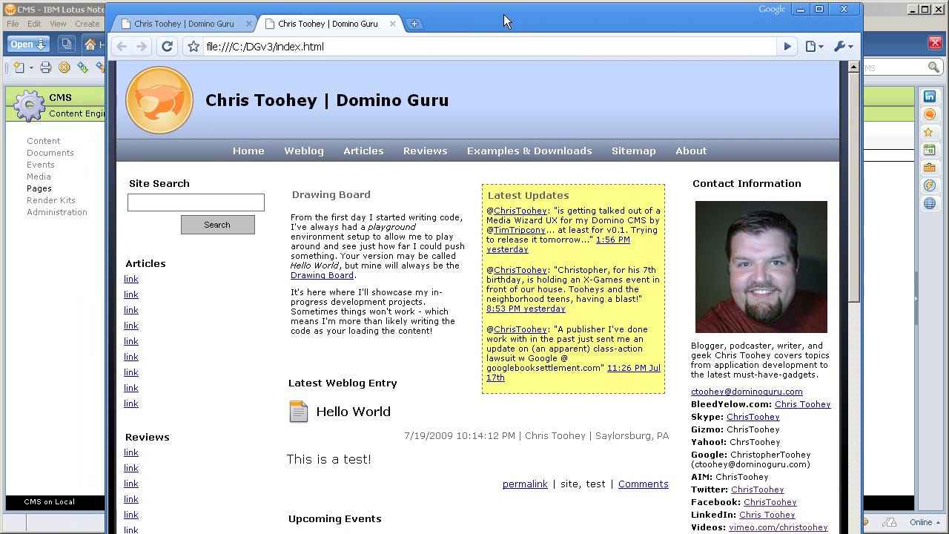
pyautogui.middleClick(423, 285)
pyautogui.scroll(-4, 422, 285)
pyautogui.scroll(4, 423, 286)
pyautogui.scroll(-3, 424, 289)
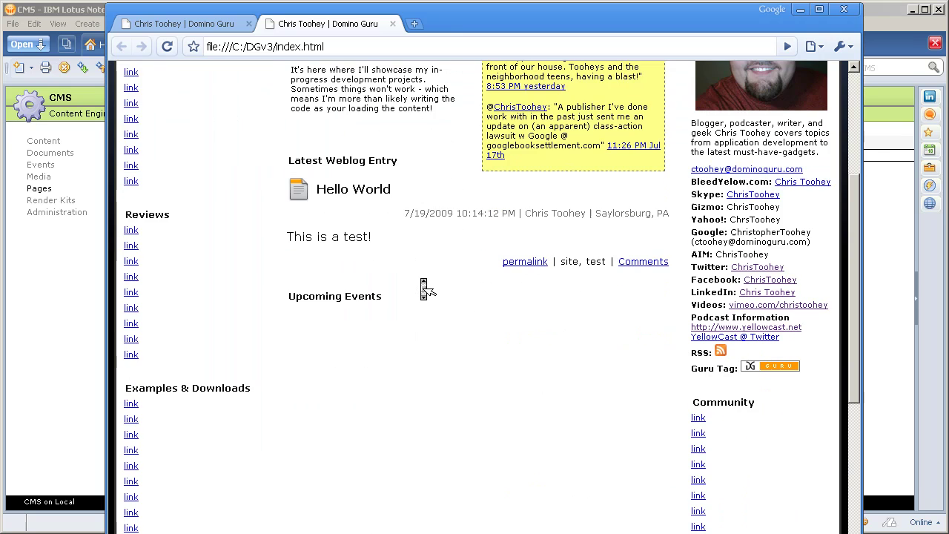
pyautogui.scroll(3, 424, 290)
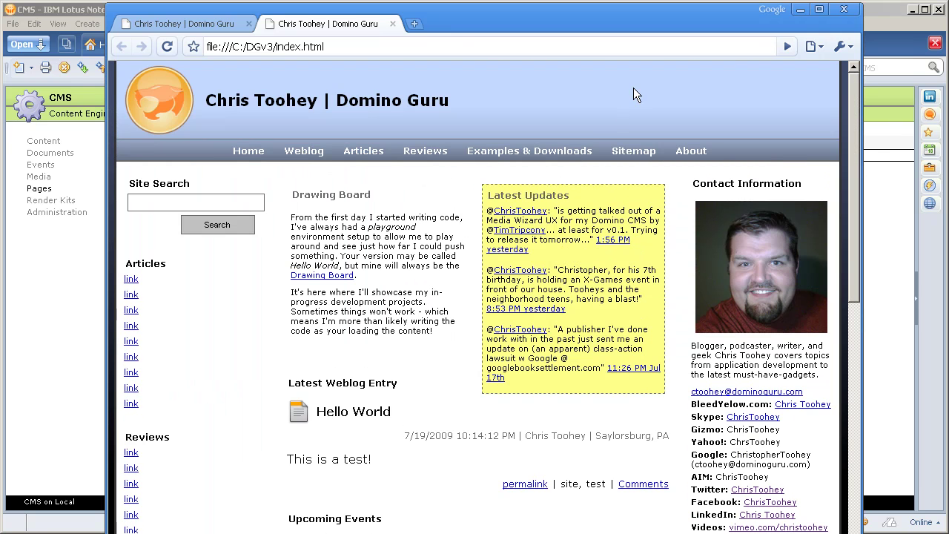
pyautogui.click(802, 11)
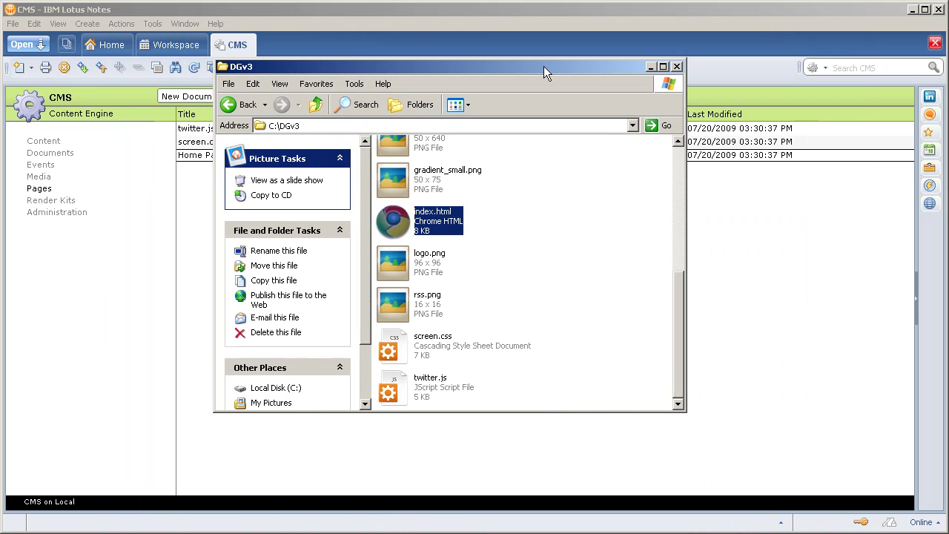
# - Bring Lotus Notes with its CMS Pages list back in front of the DGv3 folder
pyautogui.click(532, 15)
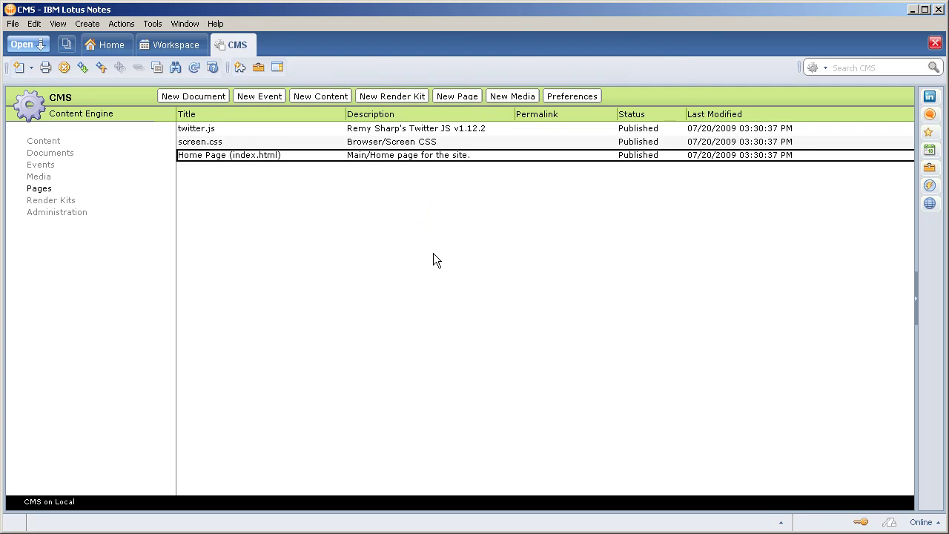